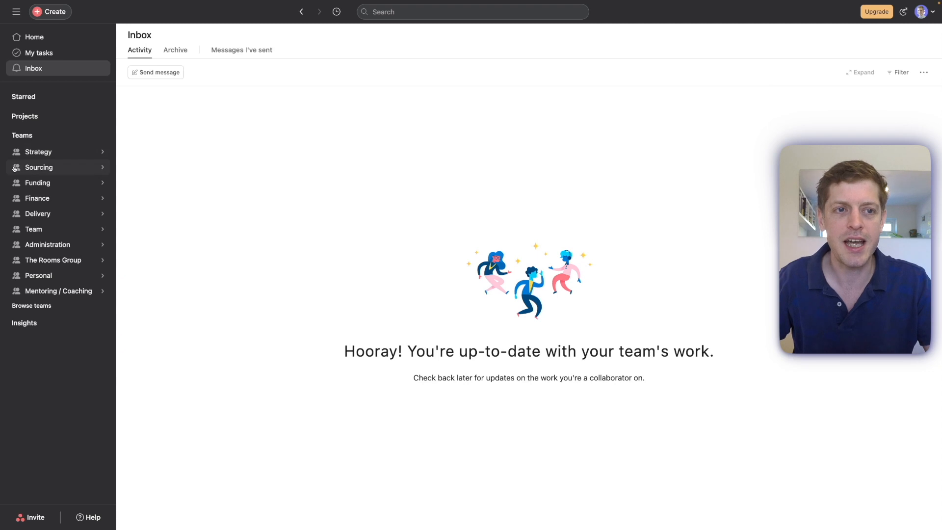
Open the Sourcing SOPs project of the Sourcing team and look across its board sections from Daily to Completed.
click(61, 170)
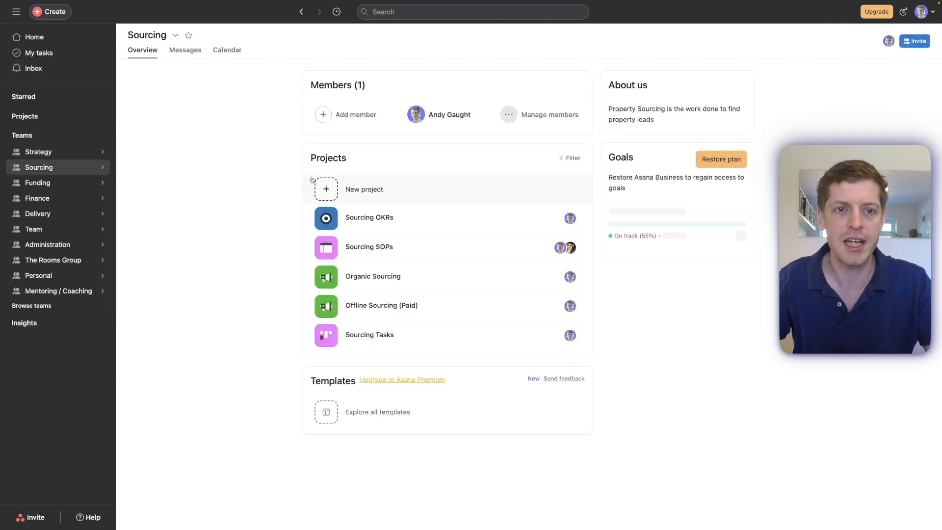
click(376, 254)
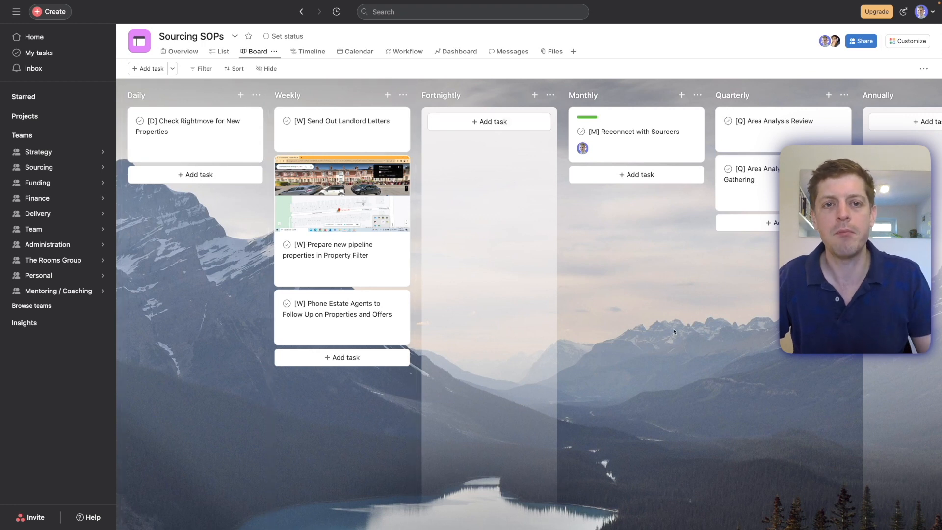
scroll(626, 307, right, 3)
scroll(625, 307, right, 10)
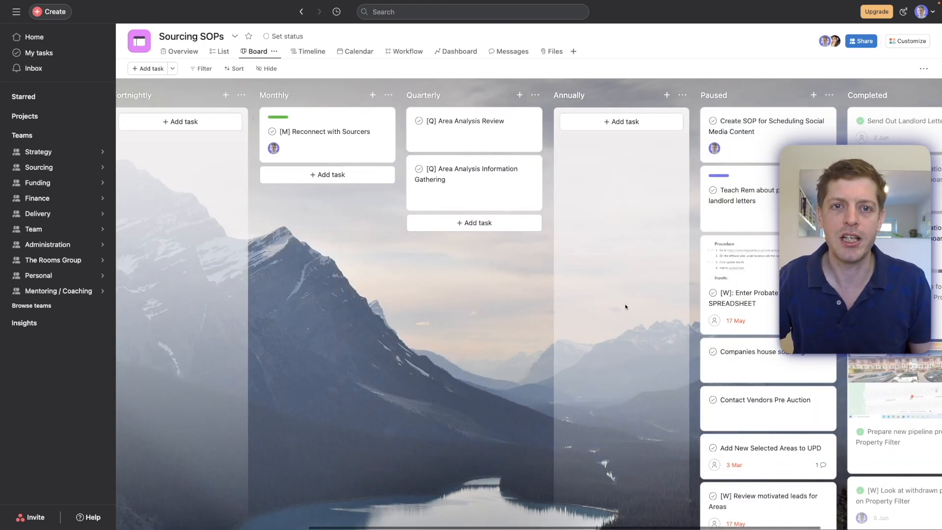
scroll(431, 246, left, 10)
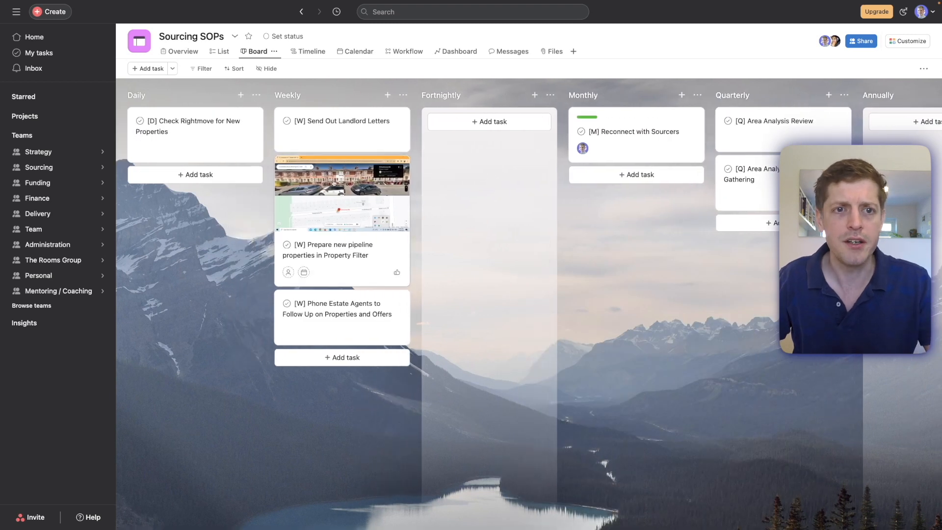
Open the weekly task "[W] Prepare new pipeline properties in Property Filter" and read its linked Find Property Numbers SOP in Notion.
click(342, 273)
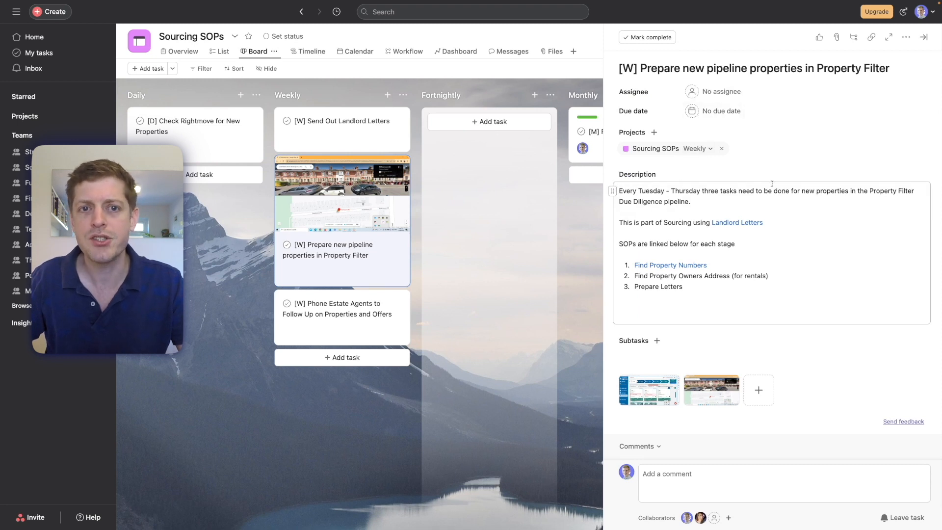
mouse_move(739, 221)
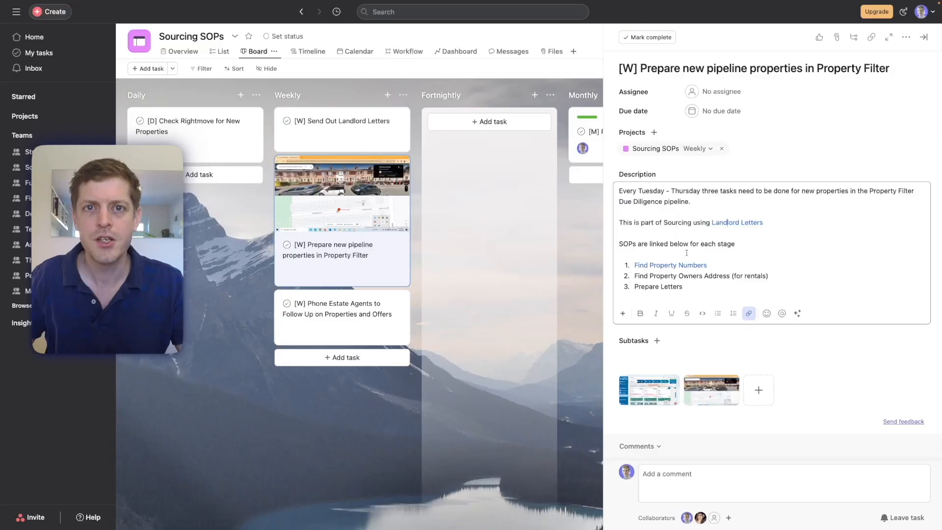
click(659, 266)
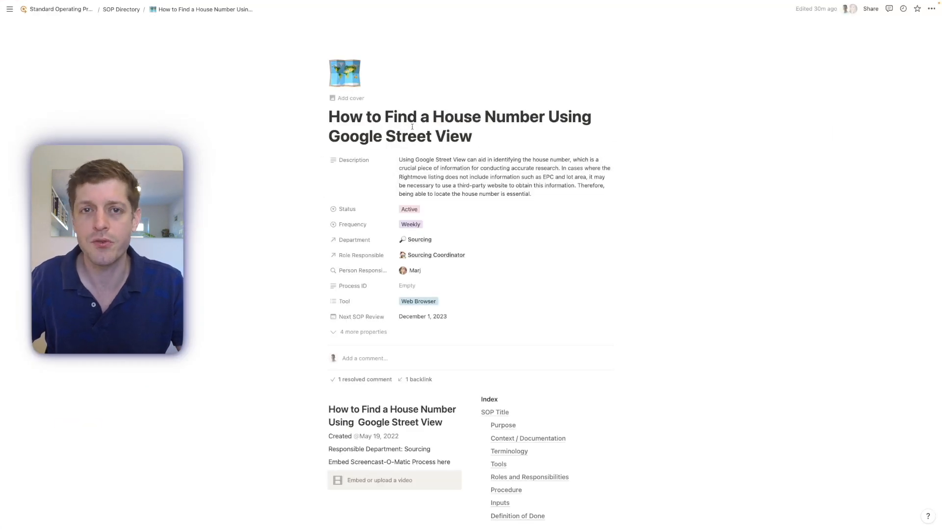
scroll(495, 196, down, 1)
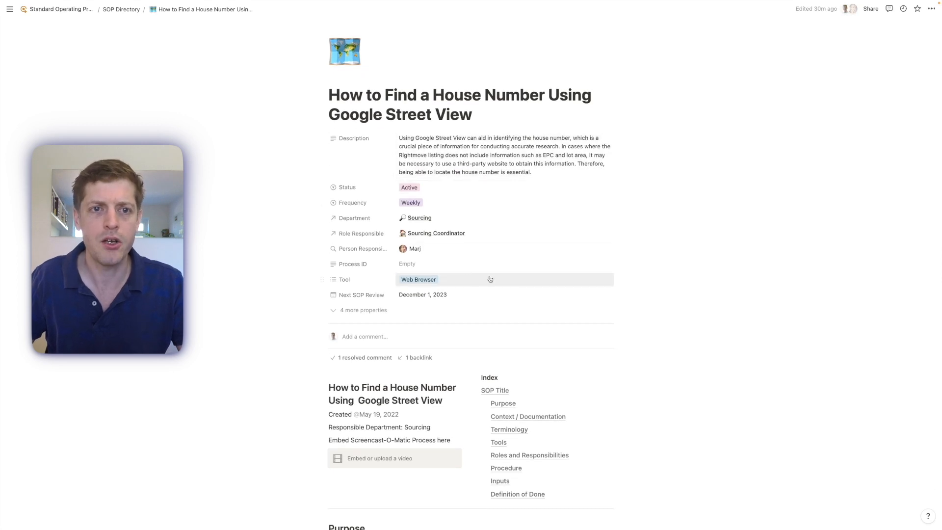
scroll(421, 230, down, 8)
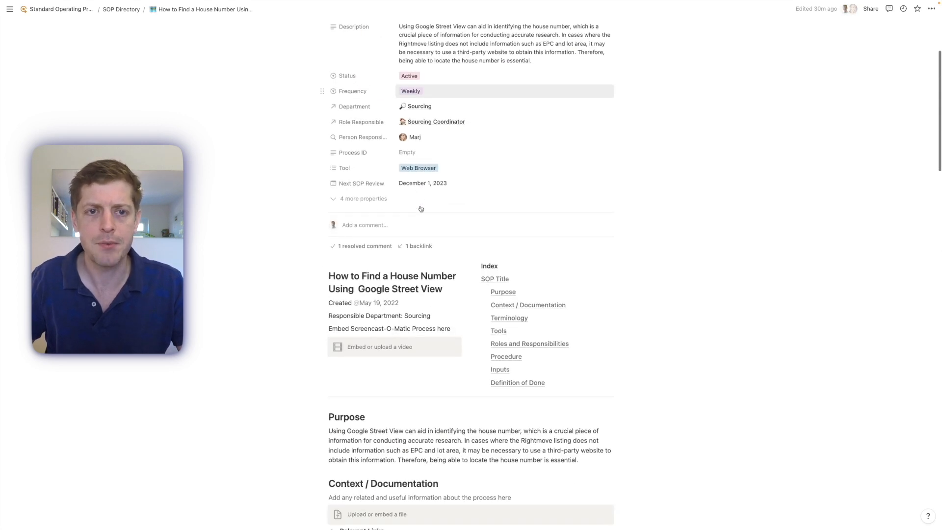
scroll(421, 243, down, 11)
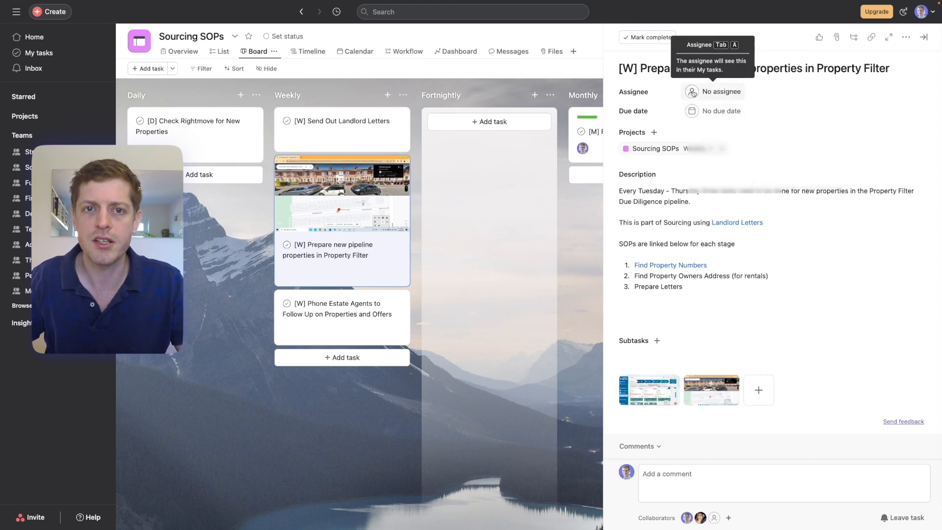
Back in the Asana task, assign it to the account owner and set the due date to 07/11/23, repeating weekly on Tuesday.
click(695, 92)
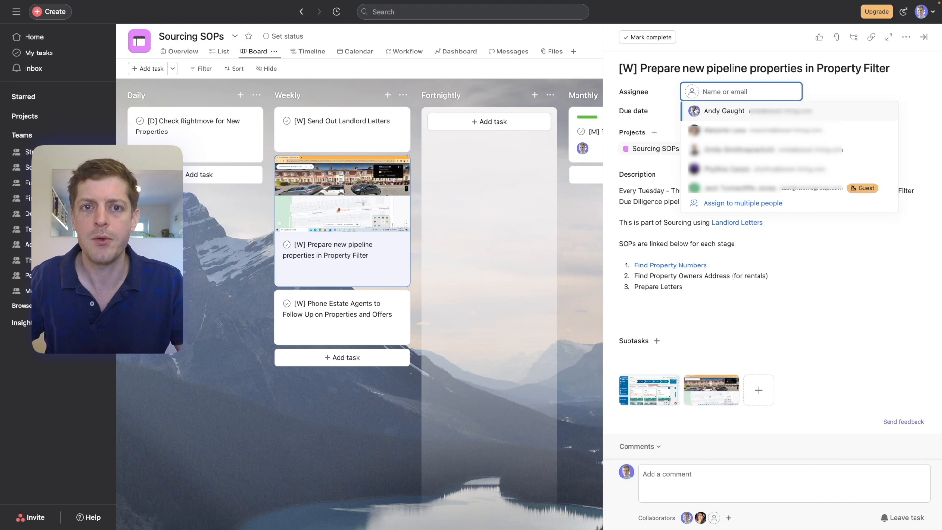
click(695, 111)
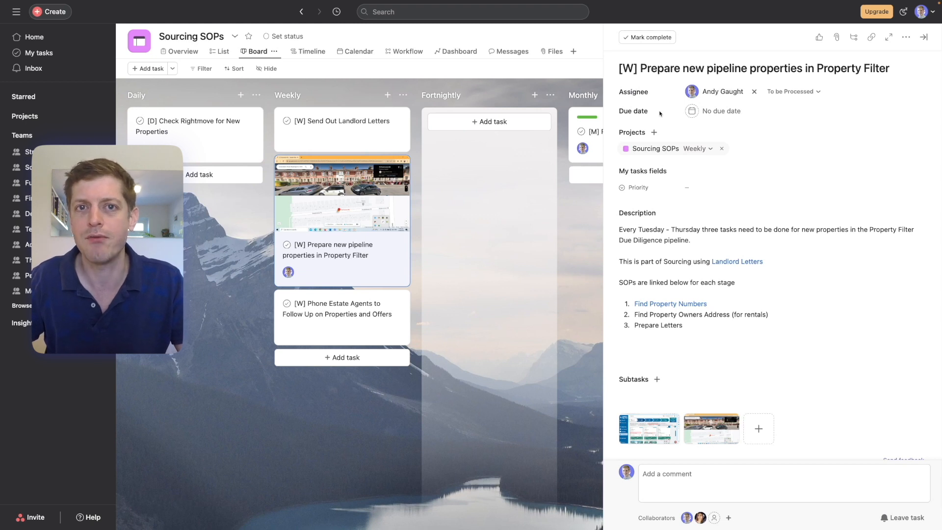
click(689, 112)
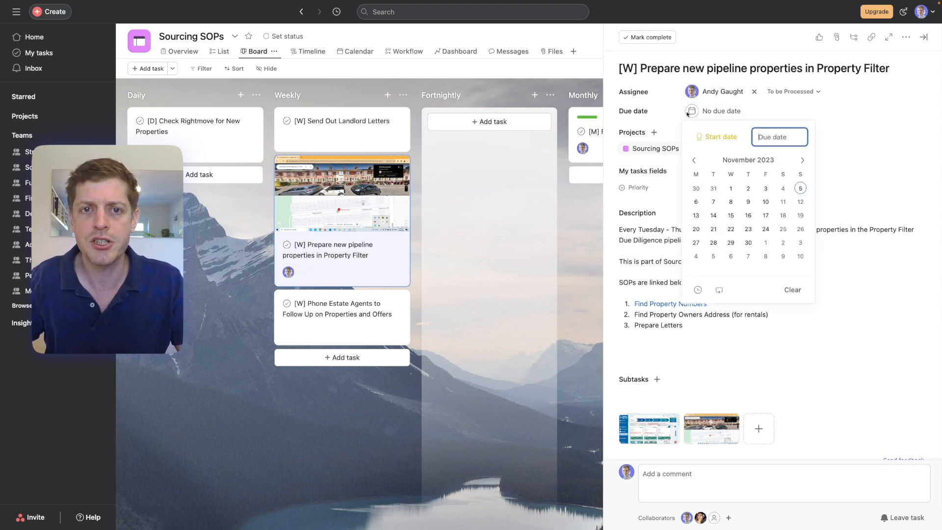
click(712, 202)
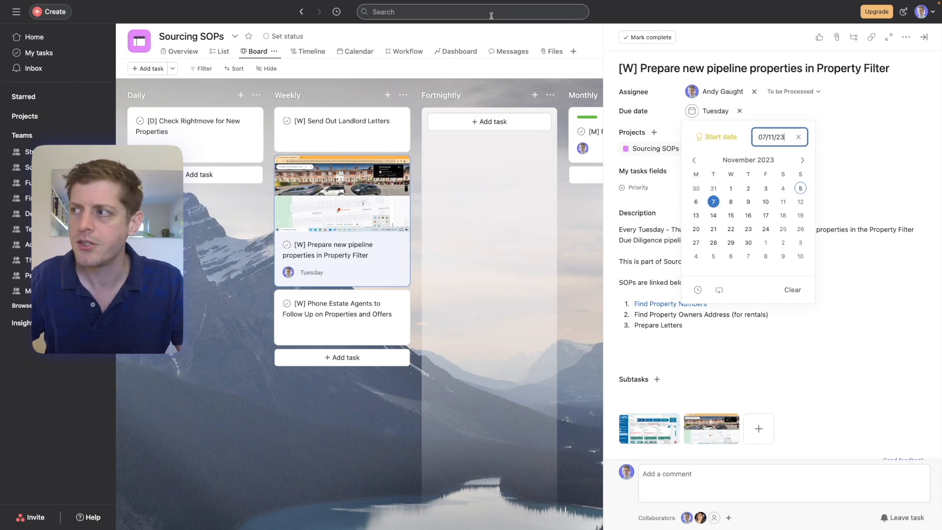
click(717, 290)
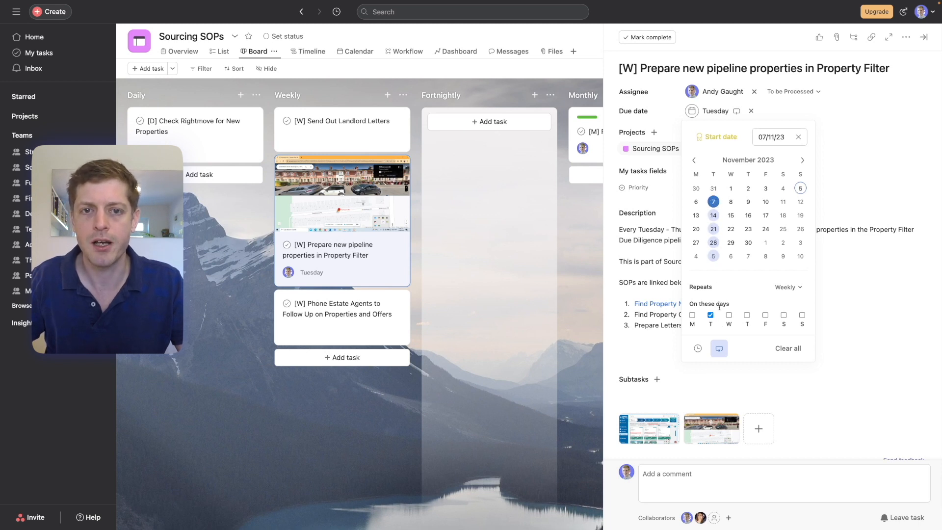
Try Friday as a repeat day alongside and instead of Tuesday, and check the repeat frequency setting.
click(766, 316)
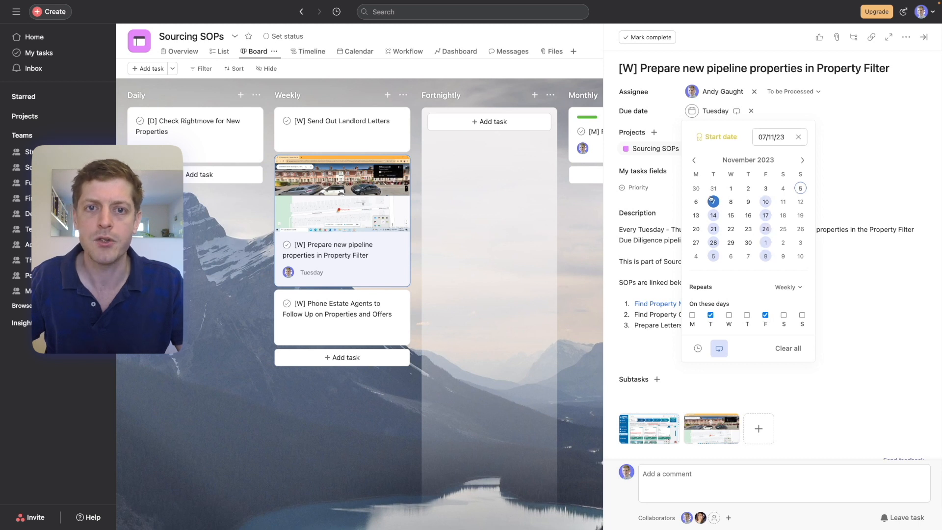
click(710, 315)
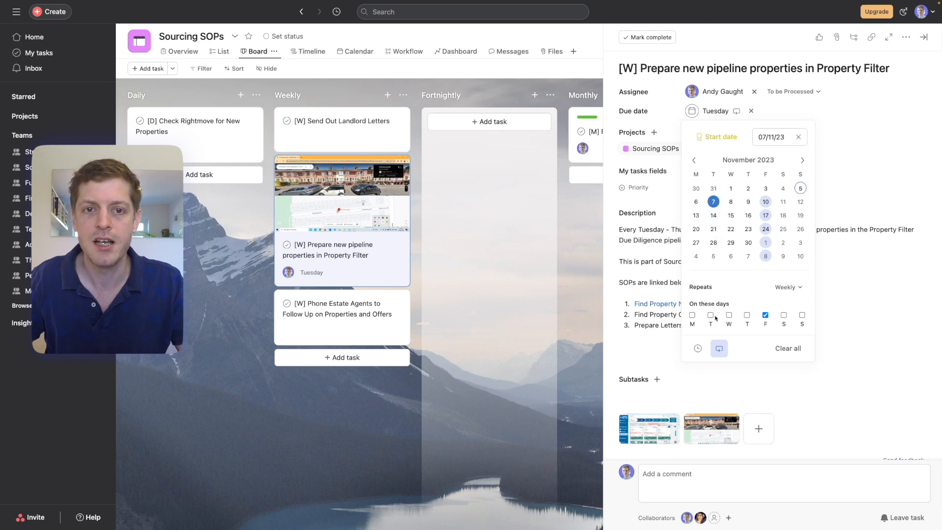
click(710, 316)
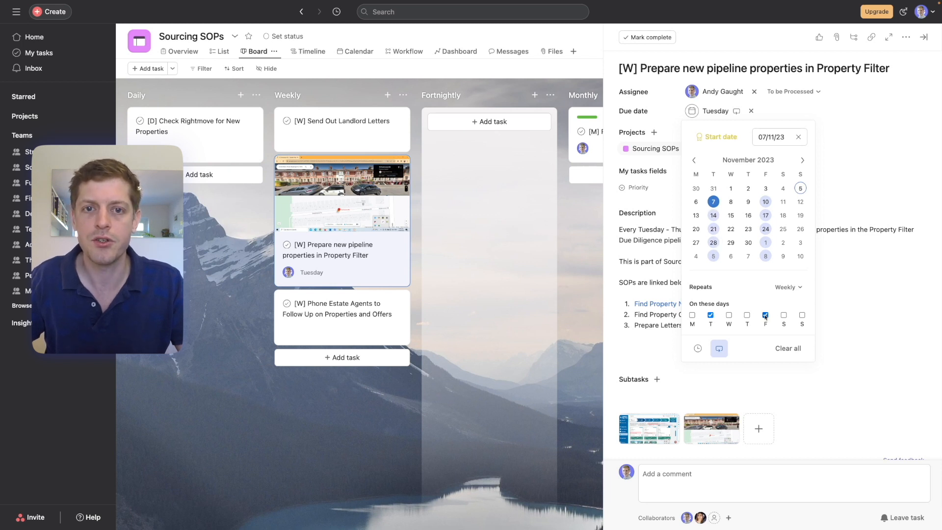
click(765, 316)
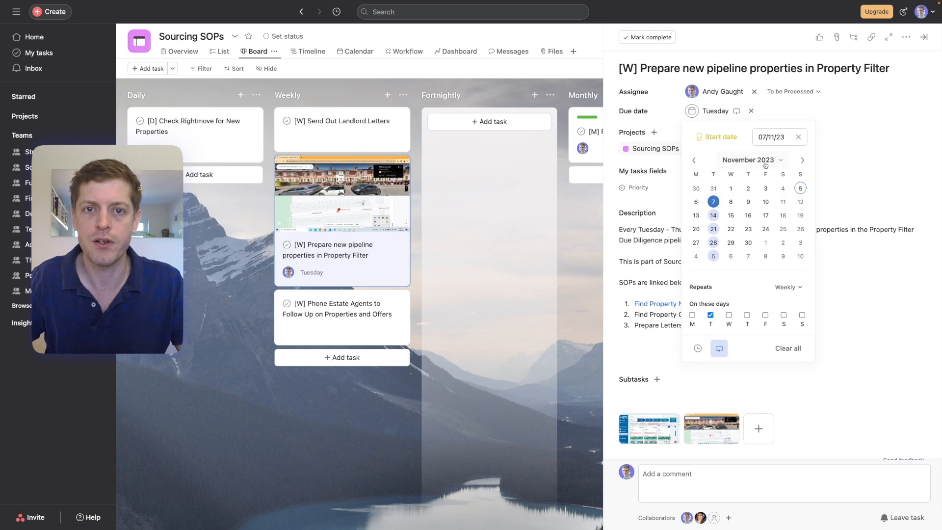
click(785, 287)
click(785, 286)
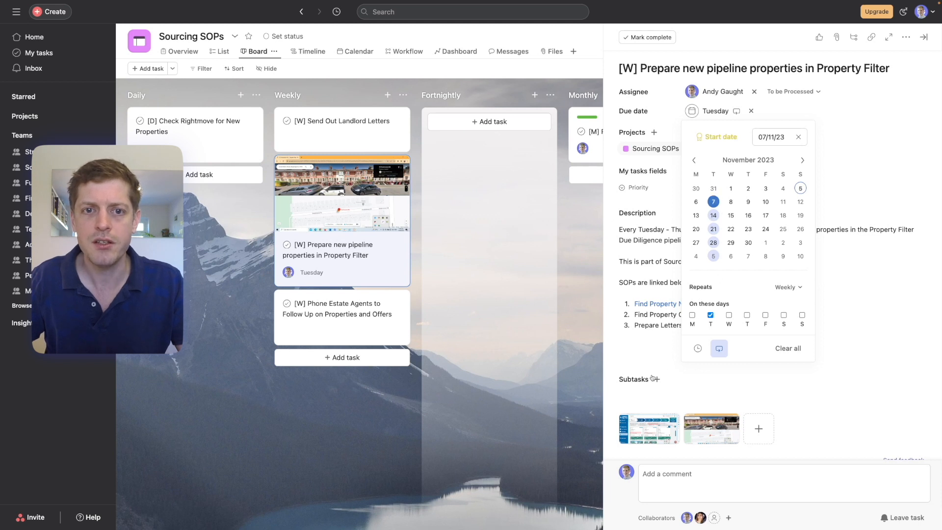
Mark the recurring pipeline properties task as complete and close its details.
click(730, 376)
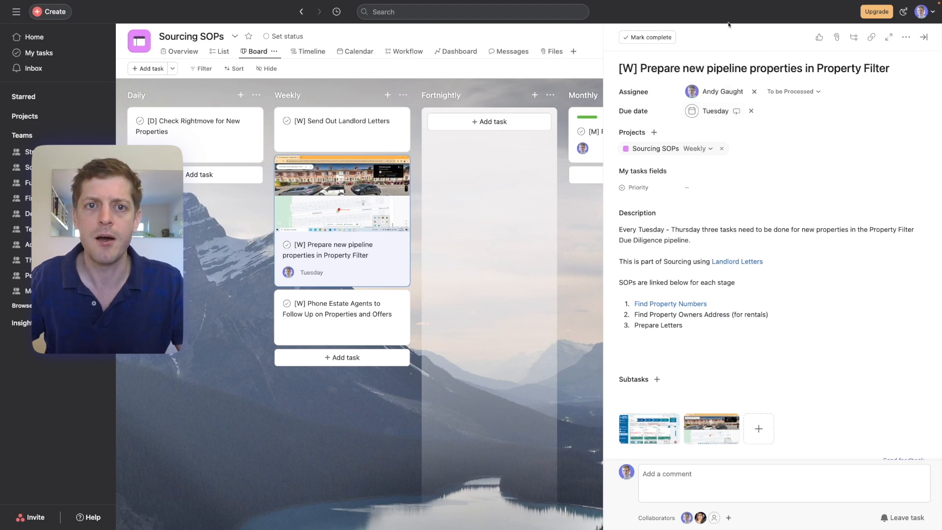
click(650, 39)
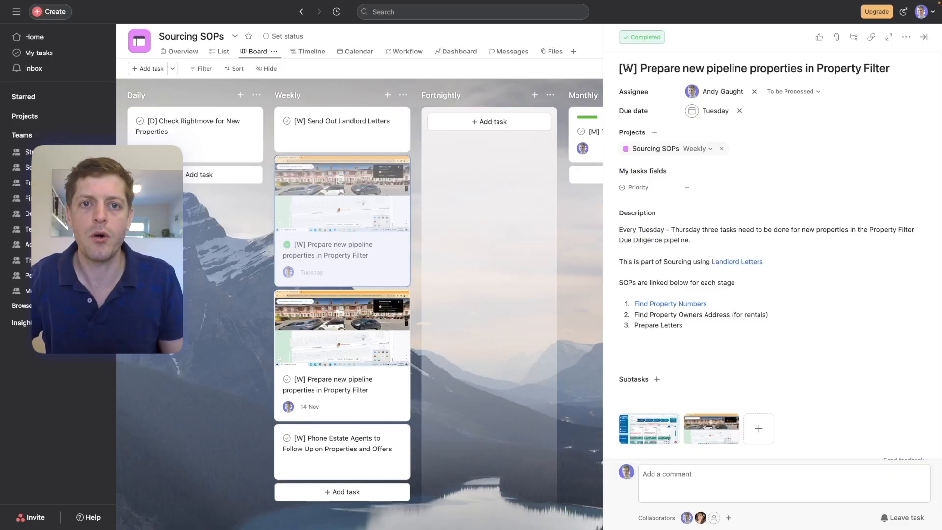
click(572, 277)
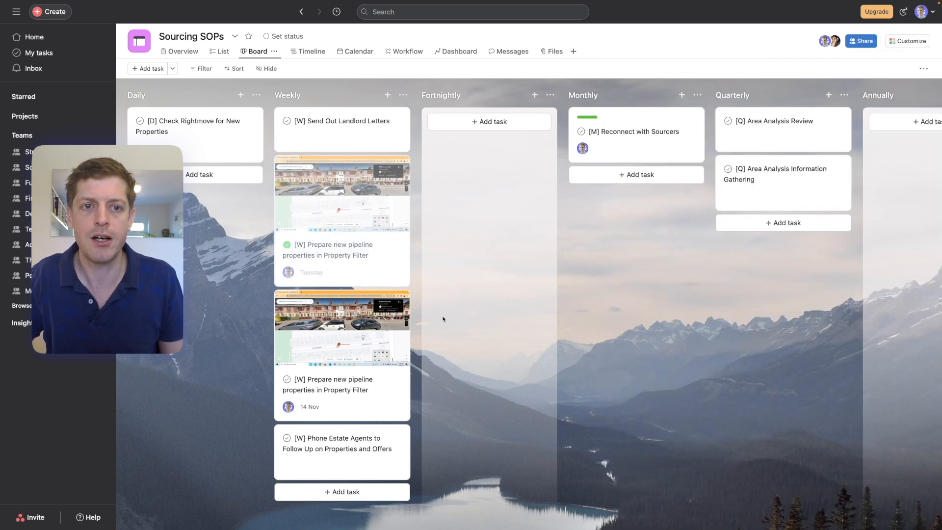
Move the finished Tuesday occurrence of the pipeline properties task to the Completed section and check it on the board.
scroll(443, 319, right, 10)
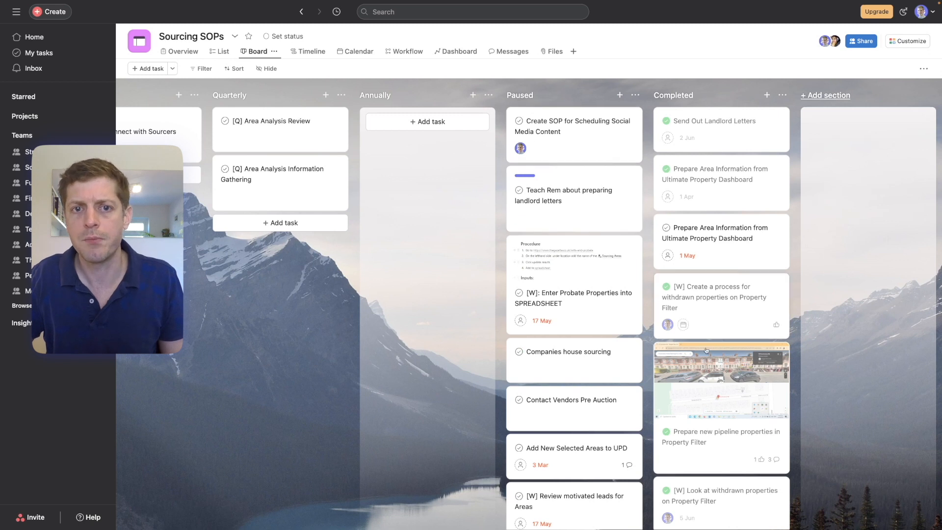
scroll(547, 293, left, 10)
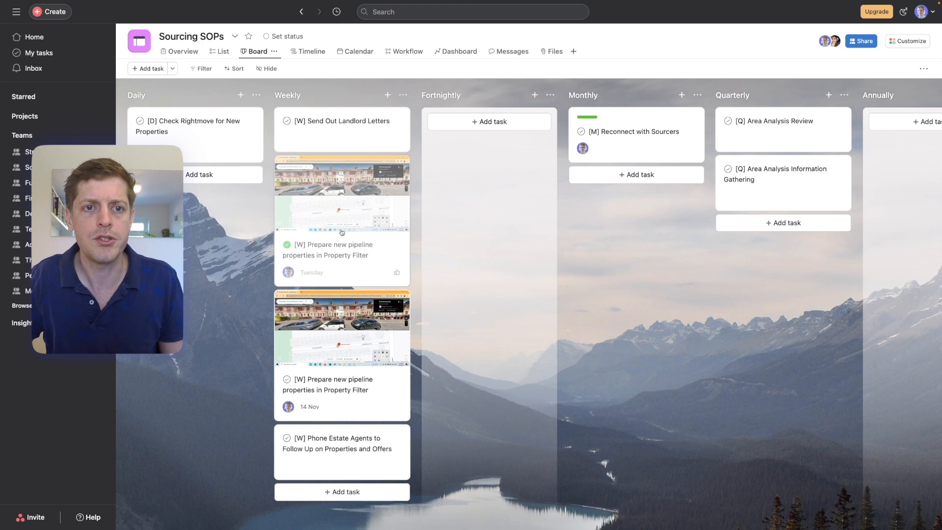
click(337, 275)
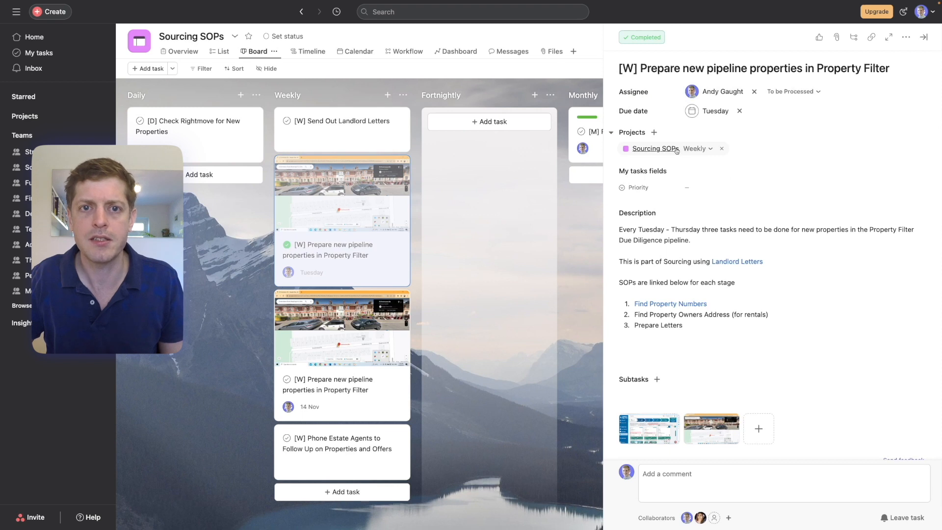
click(693, 148)
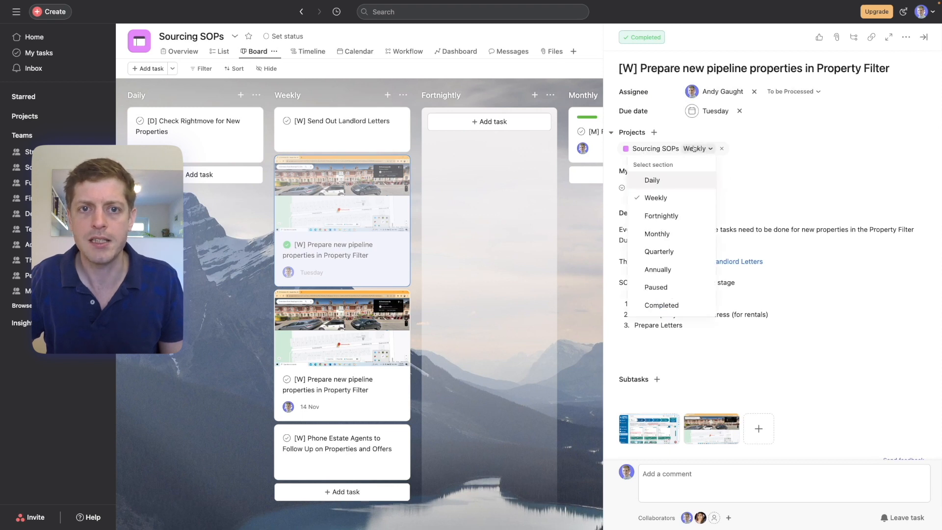
click(658, 305)
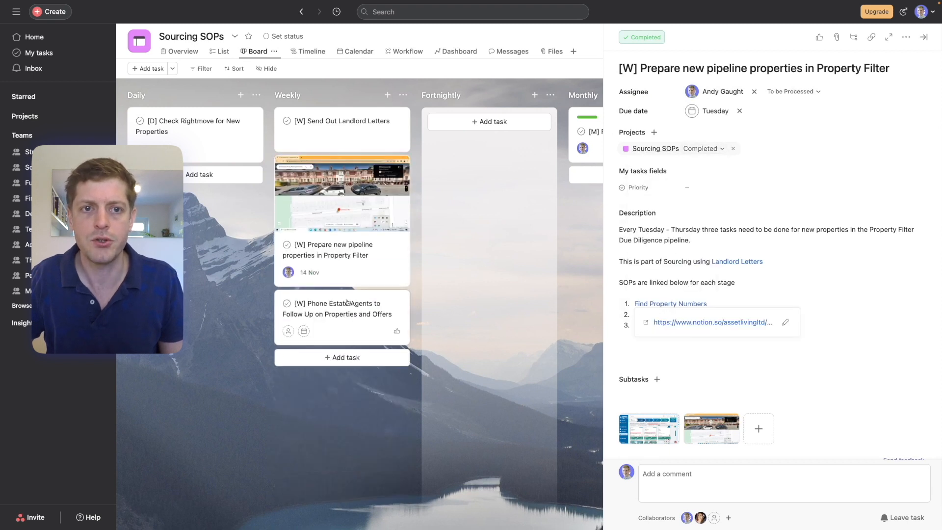
click(205, 363)
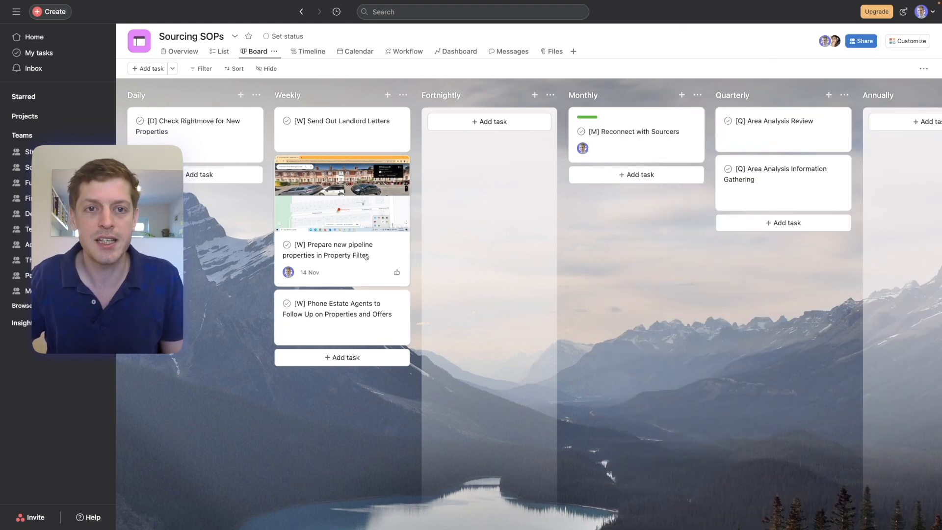
scroll(367, 255, right, 7)
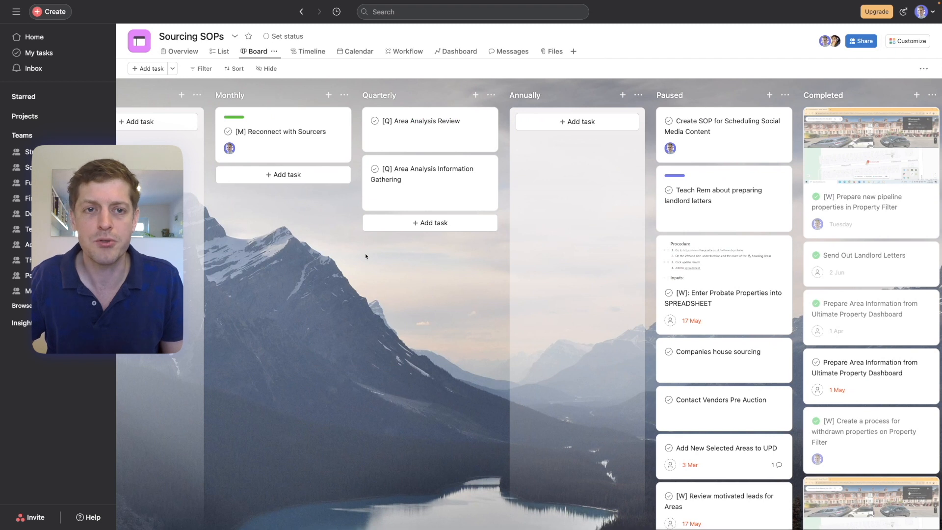
scroll(364, 253, left, 7)
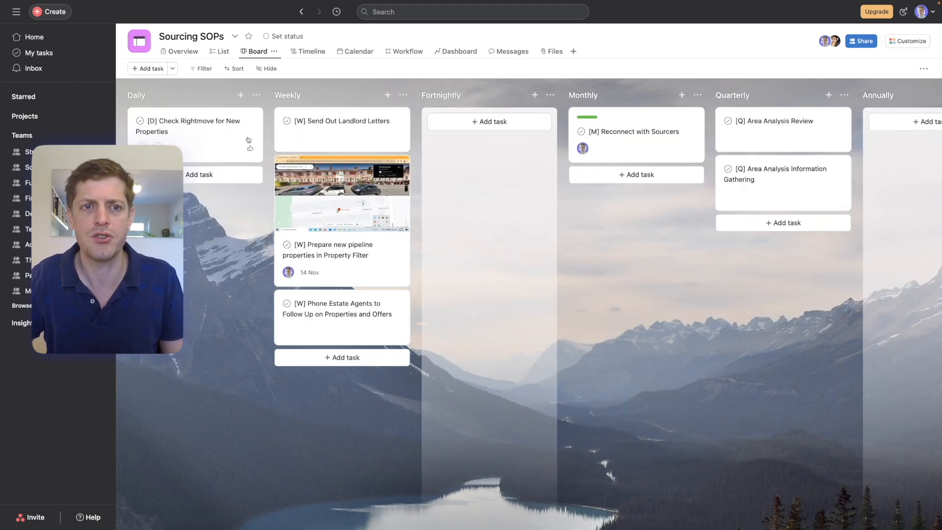